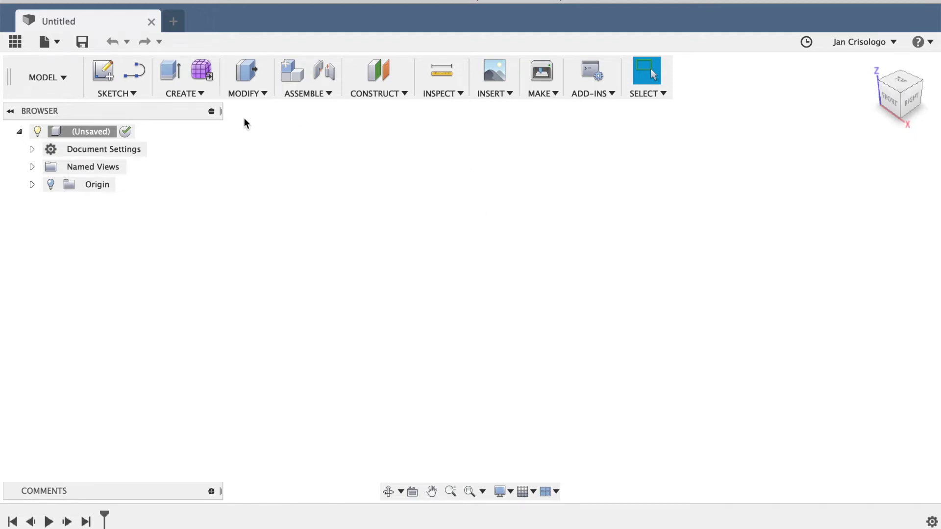
Sketch a 50 mm diameter circle centred at the origin on the XZ plane and finish the sketch
{"action": "left_click", "coordinate": [116, 92]}
{"action": "mouse_move", "coordinate": [122, 156]}
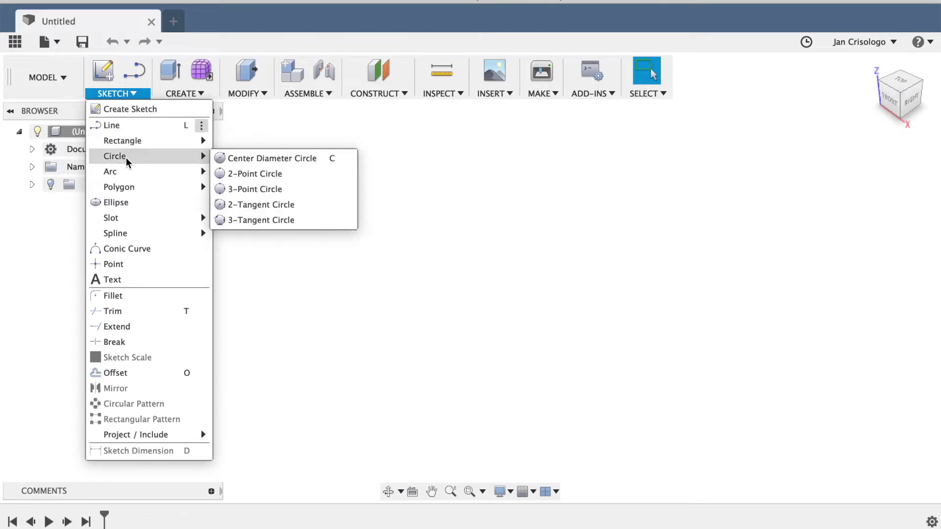
{"action": "left_click", "coordinate": [223, 161]}
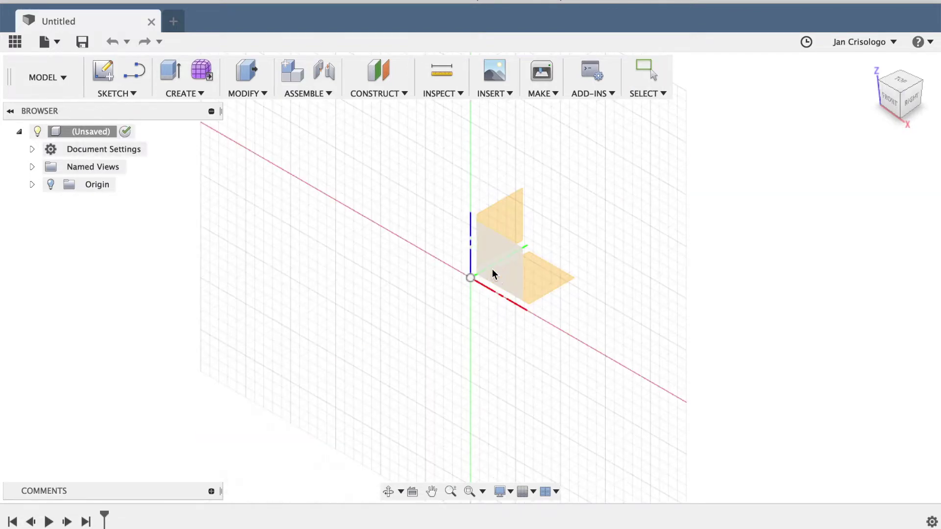
{"action": "left_click", "coordinate": [498, 274]}
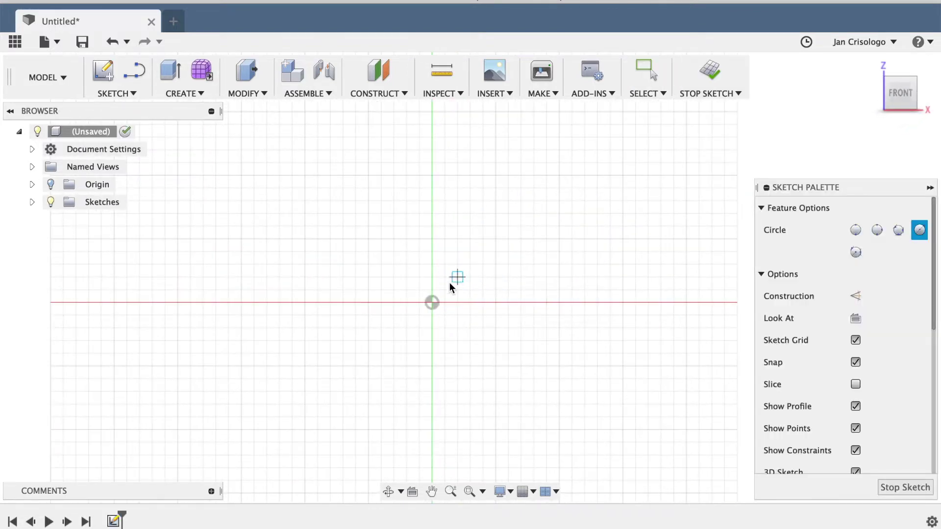
{"action": "left_click", "coordinate": [434, 304]}
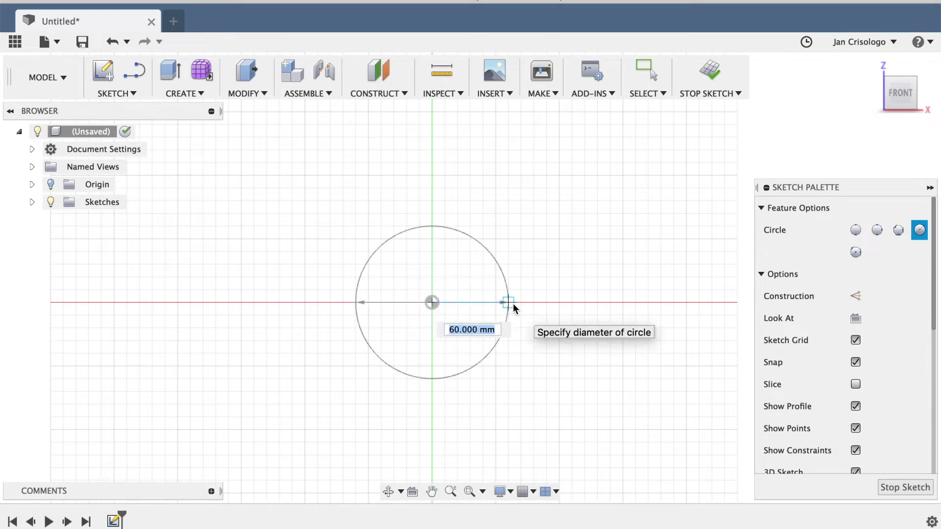
{"action": "type", "text": "50"}
{"action": "key", "text": "Return"}
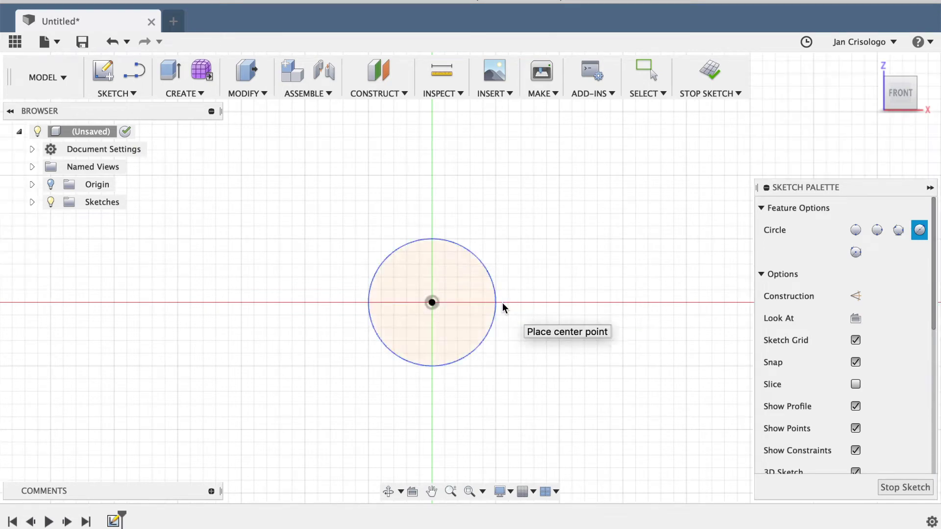
{"action": "left_click", "coordinate": [885, 489]}
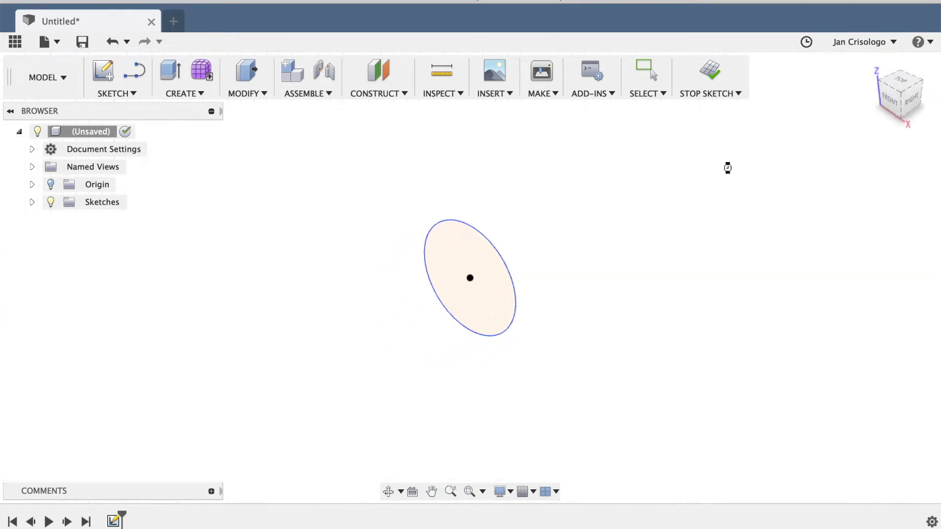
{"action": "left_click", "coordinate": [249, 95]}
Extrude the circle profile 25 mm into a new solid cylinder body
{"action": "mouse_move", "coordinate": [213, 98]}
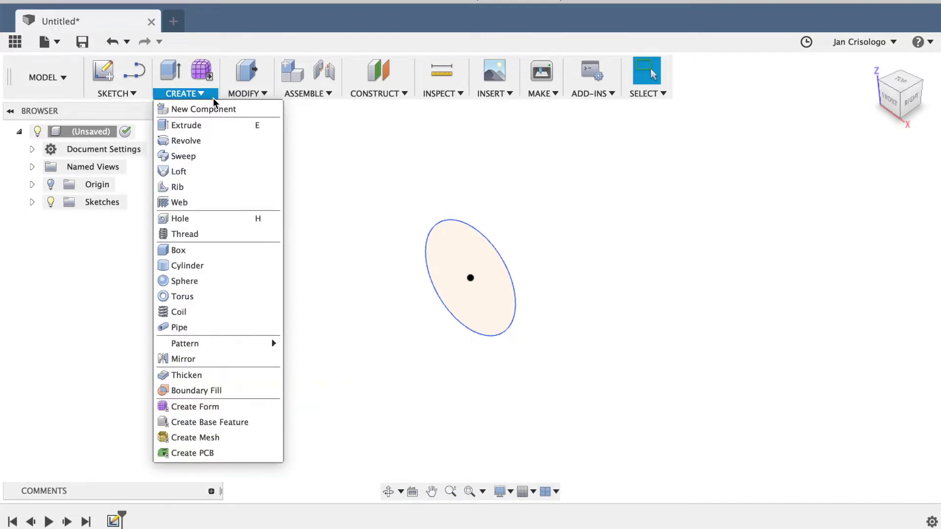
{"action": "left_click", "coordinate": [207, 125]}
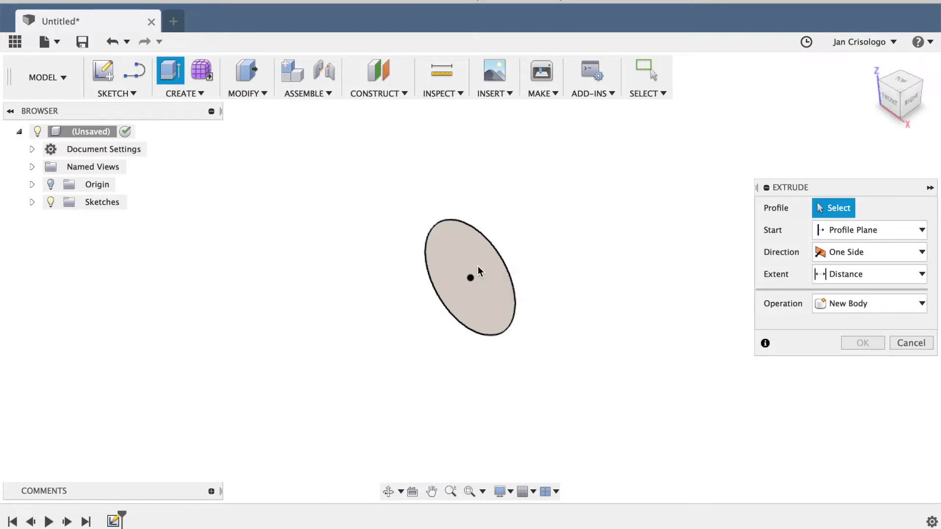
{"action": "left_click", "coordinate": [478, 265]}
{"action": "left_click_drag", "start_coordinate": [483, 270], "coordinate": [537, 240]}
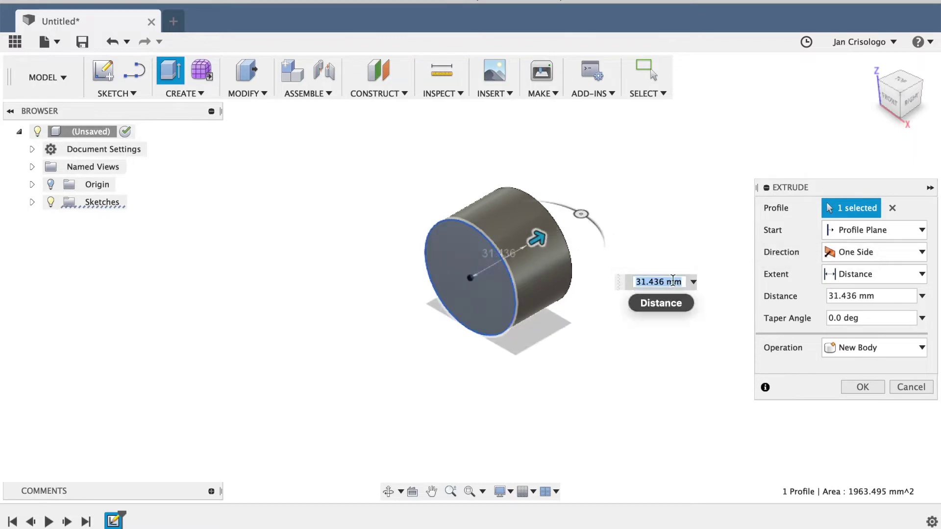
{"action": "type", "text": "25mm"}
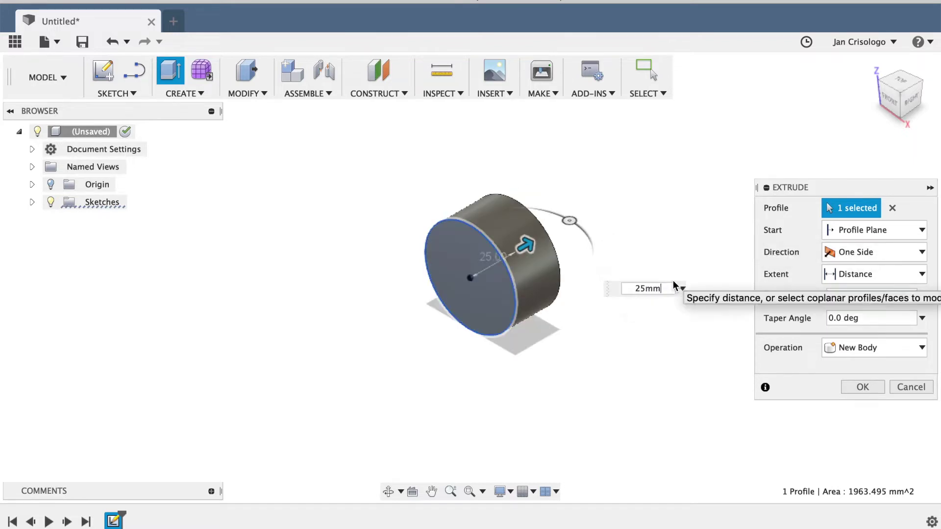
{"action": "left_click", "coordinate": [859, 379]}
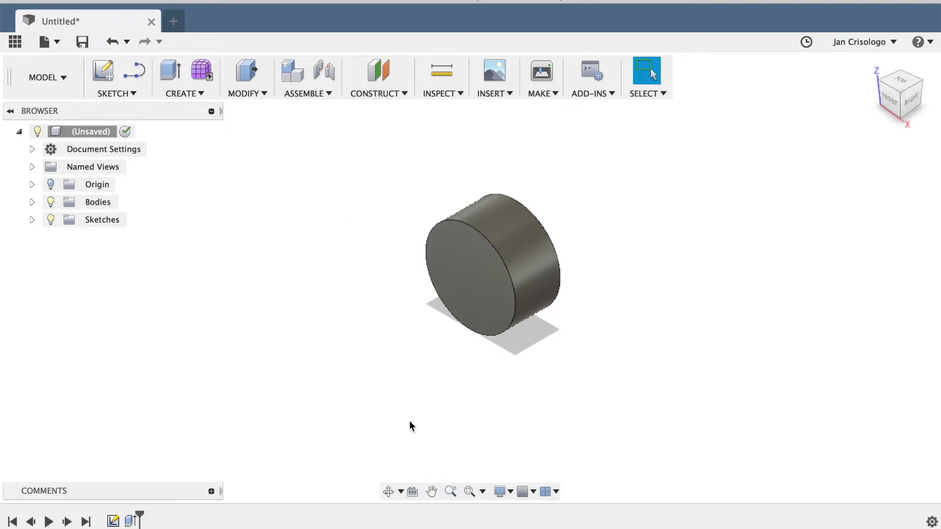
{"action": "left_click", "coordinate": [388, 491]}
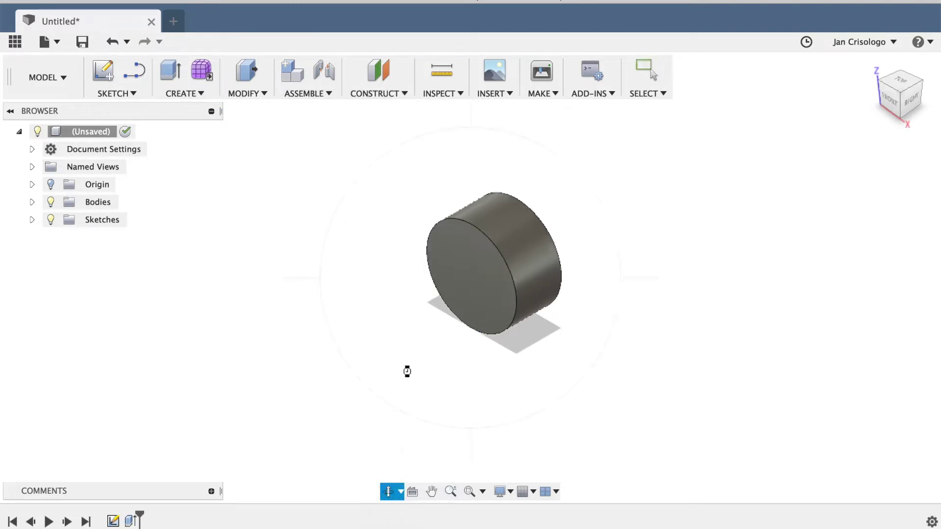
Add a construction plane offset 10 mm outward from the cylinder's flat front face
{"action": "left_click_drag", "start_coordinate": [408, 371], "coordinate": [476, 294]}
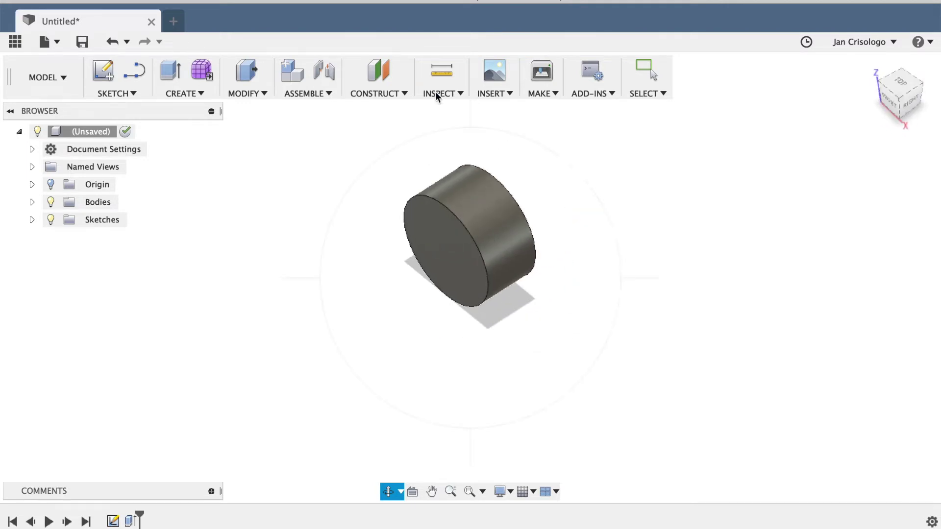
{"action": "left_click", "coordinate": [440, 94]}
{"action": "left_click", "coordinate": [377, 94]}
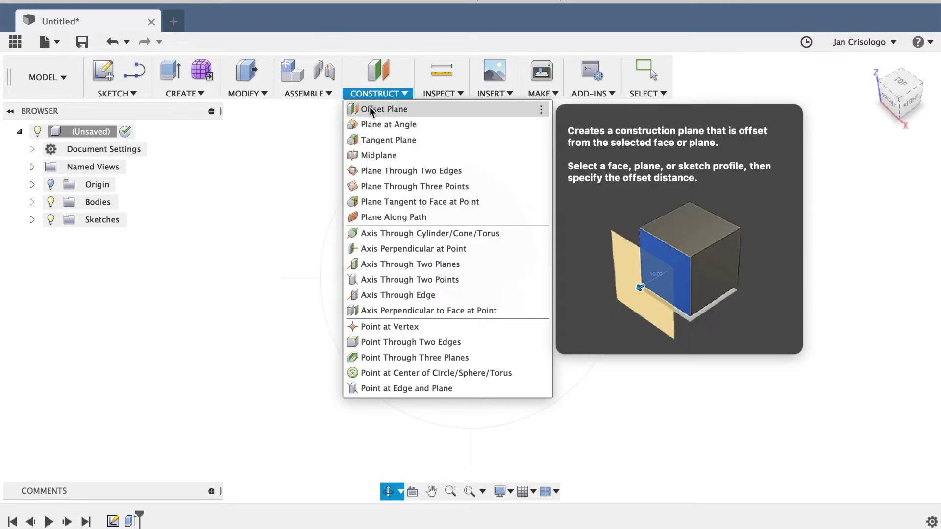
{"action": "left_click", "coordinate": [369, 106]}
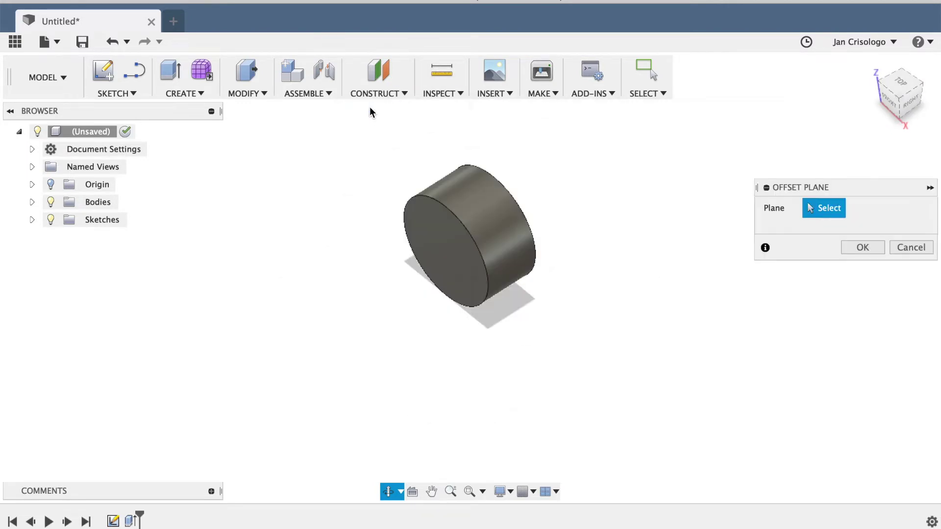
{"action": "left_click", "coordinate": [433, 233]}
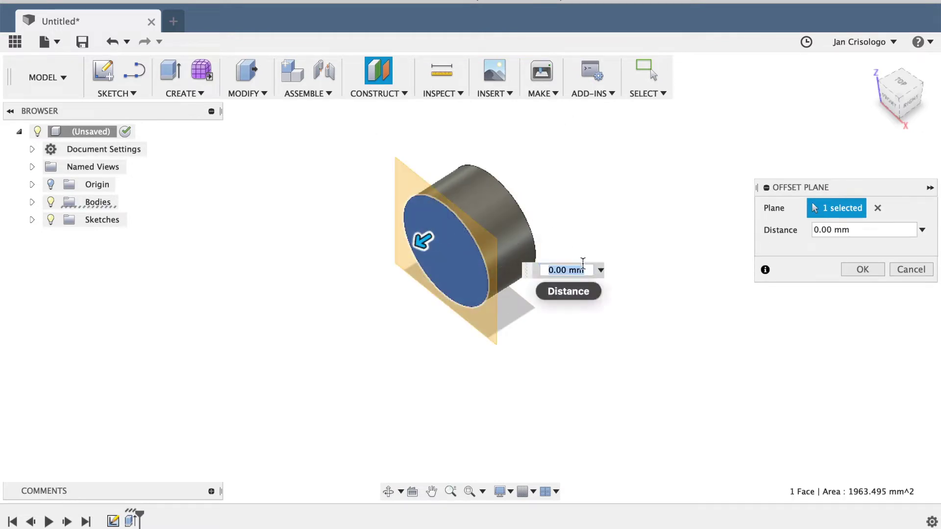
{"action": "key", "text": "Return"}
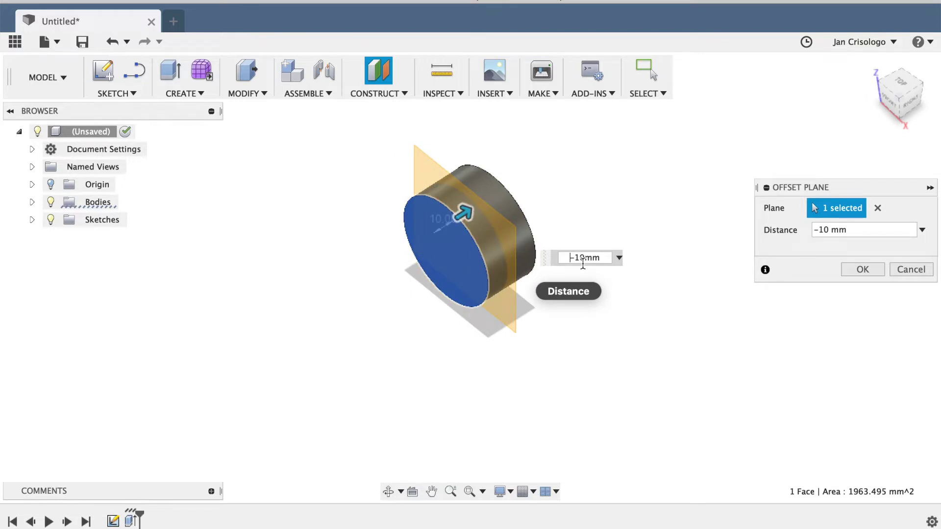
{"action": "key", "text": "Return"}
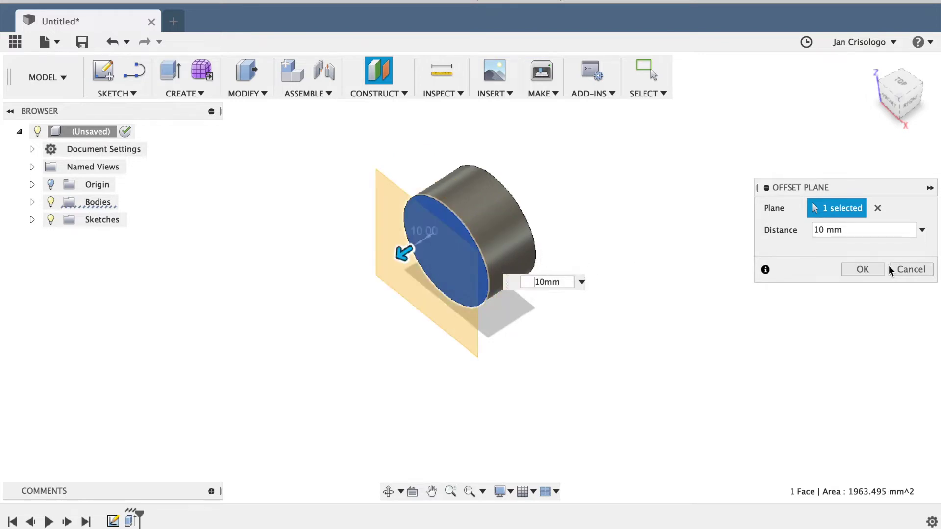
{"action": "left_click", "coordinate": [866, 269]}
{"action": "left_click", "coordinate": [388, 492]}
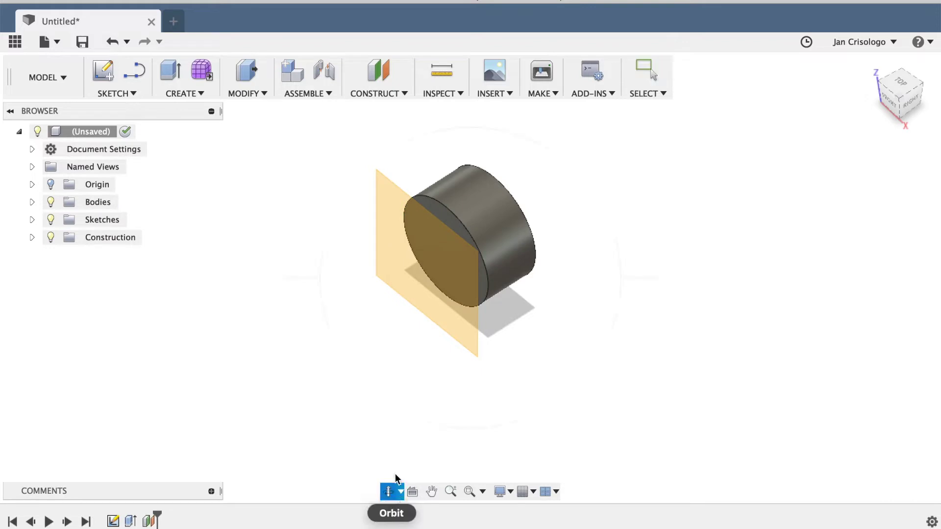
{"action": "mouse_move", "coordinate": [414, 399]}
{"action": "left_mouse_down"}
{"action": "mouse_move", "coordinate": [361, 390]}
{"action": "mouse_move", "coordinate": [412, 395]}
{"action": "left_mouse_up"}
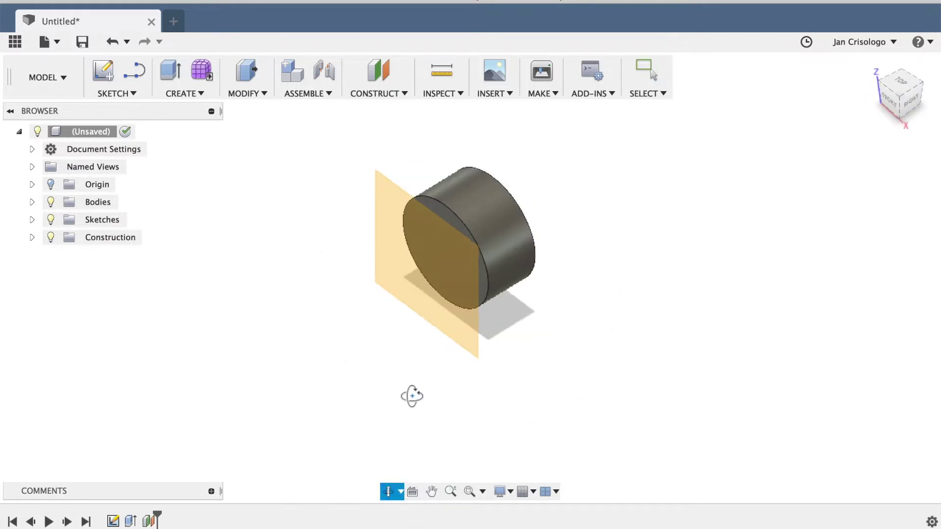
Sketch one point on the offset plane in front of the cylinder's centre, viewed from the side
{"action": "left_click", "coordinate": [104, 95]}
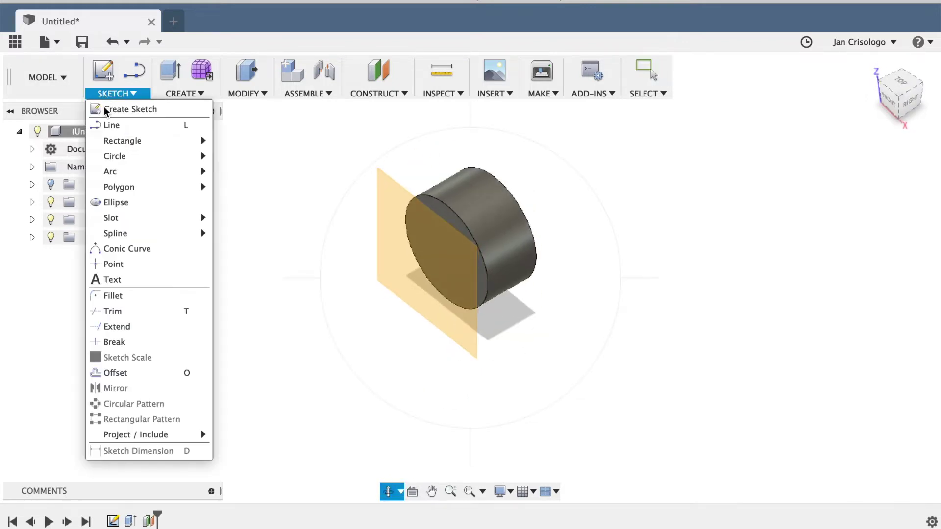
{"action": "left_click", "coordinate": [125, 265]}
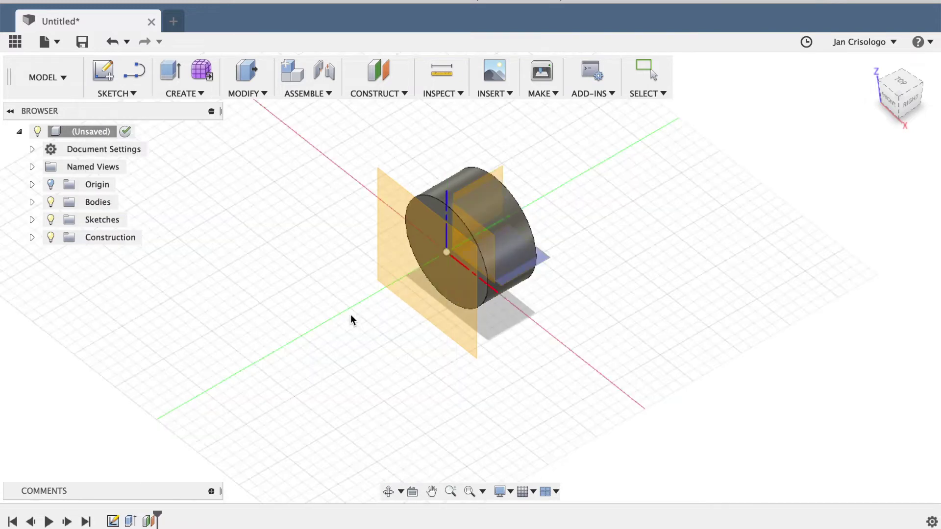
{"action": "middle_click_drag", "start_coordinate": [351, 319], "coordinate": [413, 299], "text": "shift"}
{"action": "left_click", "coordinate": [413, 299]}
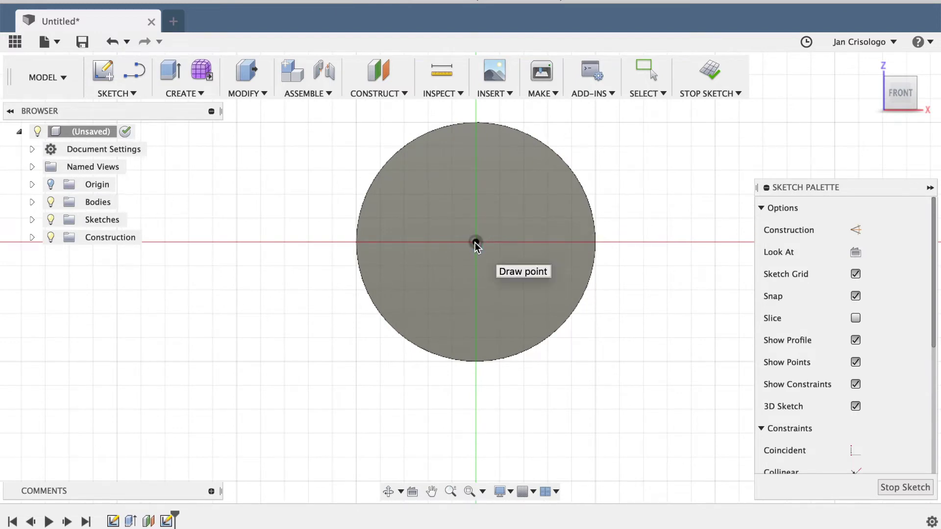
{"action": "left_click", "coordinate": [893, 488]}
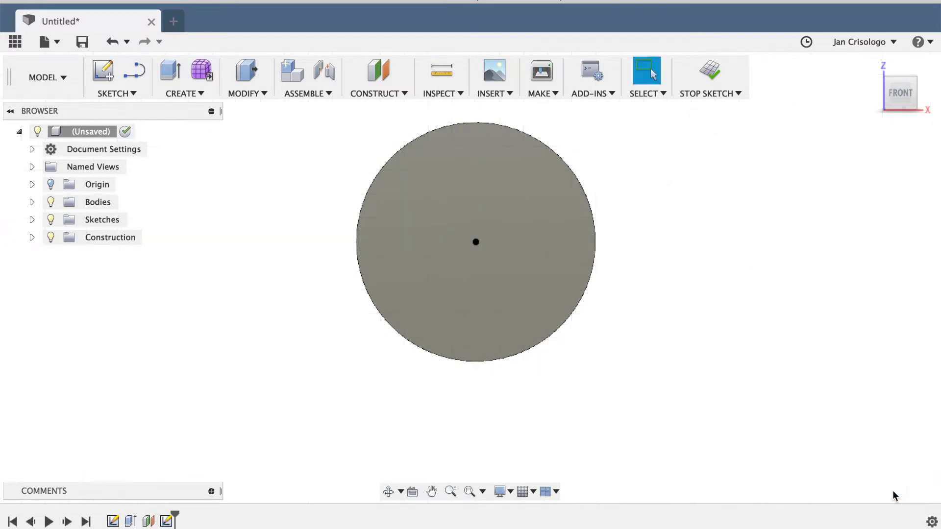
{"action": "left_click", "coordinate": [393, 489]}
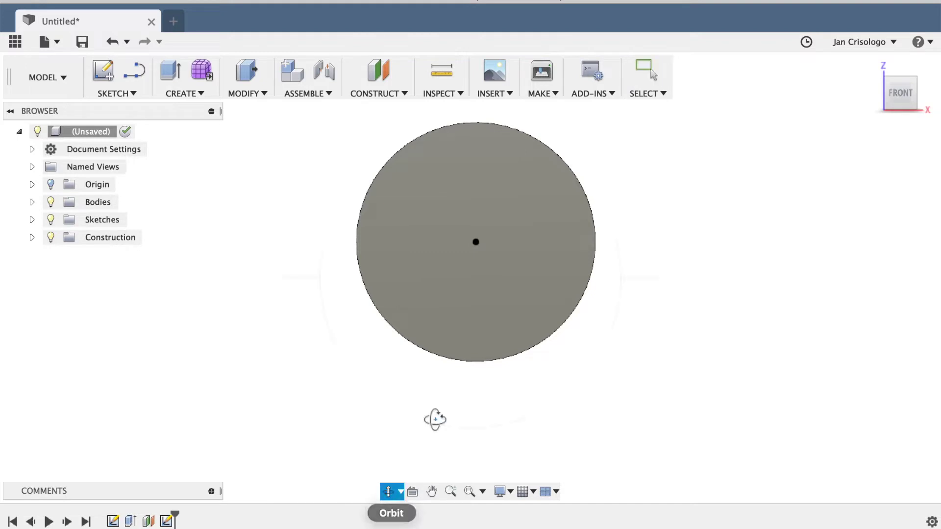
{"action": "left_click_drag", "start_coordinate": [454, 407], "coordinate": [428, 330]}
{"action": "left_click_drag", "start_coordinate": [337, 322], "coordinate": [283, 322]}
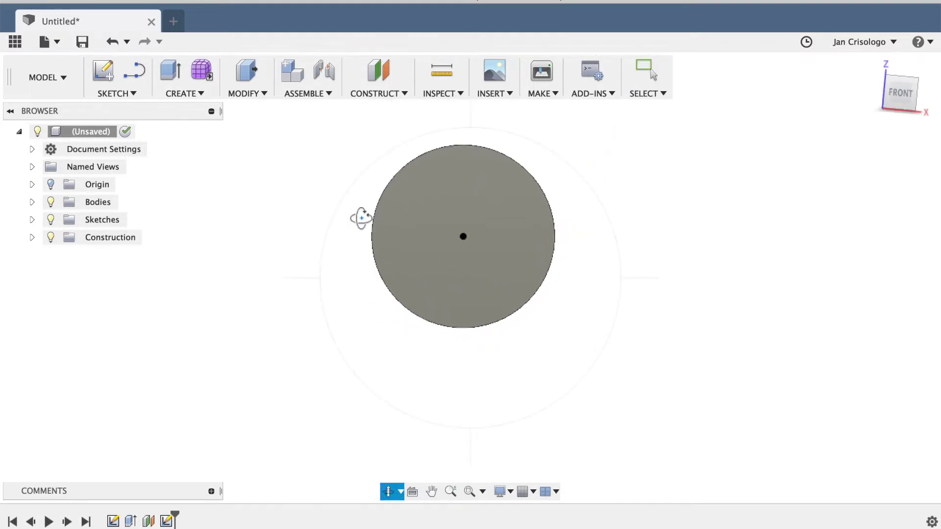
{"action": "left_click_drag", "start_coordinate": [361, 218], "coordinate": [568, 187]}
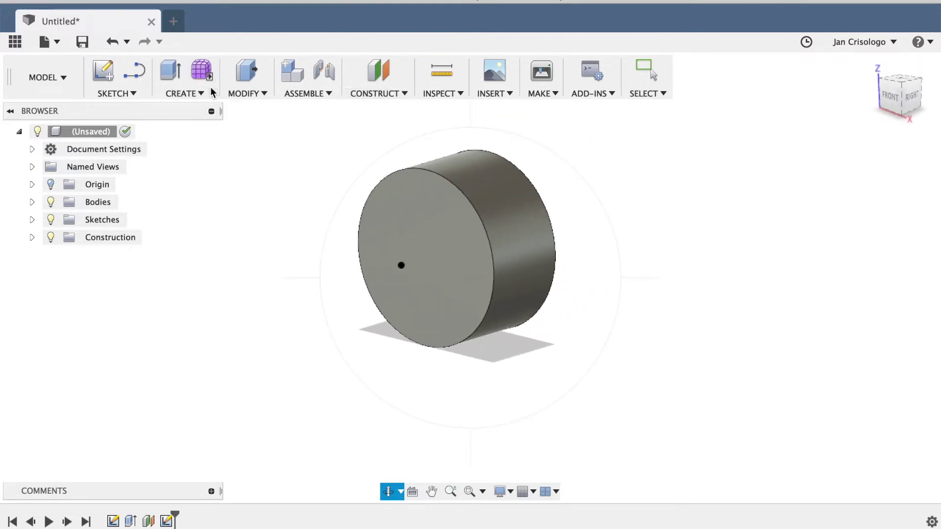
Loft the cylinder's end face to the sketch point with a Point Tangent end, joining a dome
{"action": "left_click", "coordinate": [239, 94]}
{"action": "left_click", "coordinate": [184, 93]}
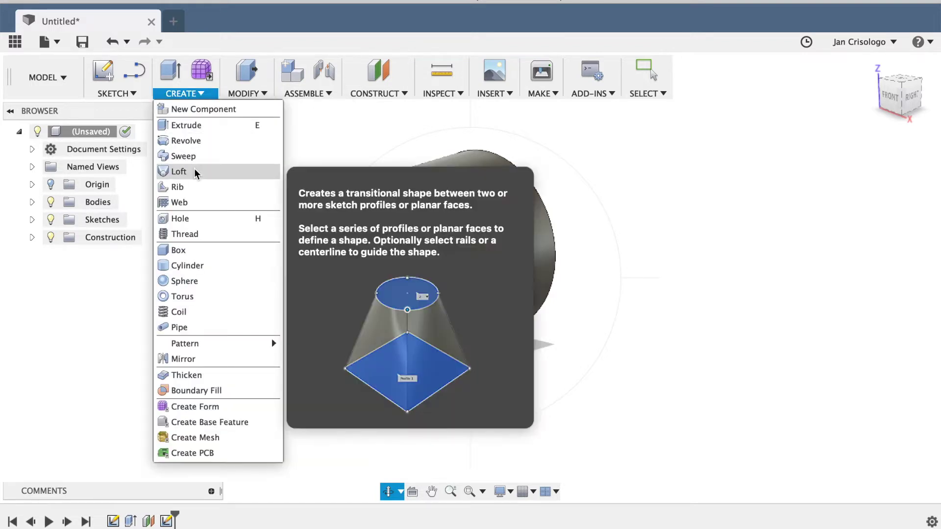
{"action": "left_click", "coordinate": [194, 168]}
{"action": "left_click", "coordinate": [450, 255]}
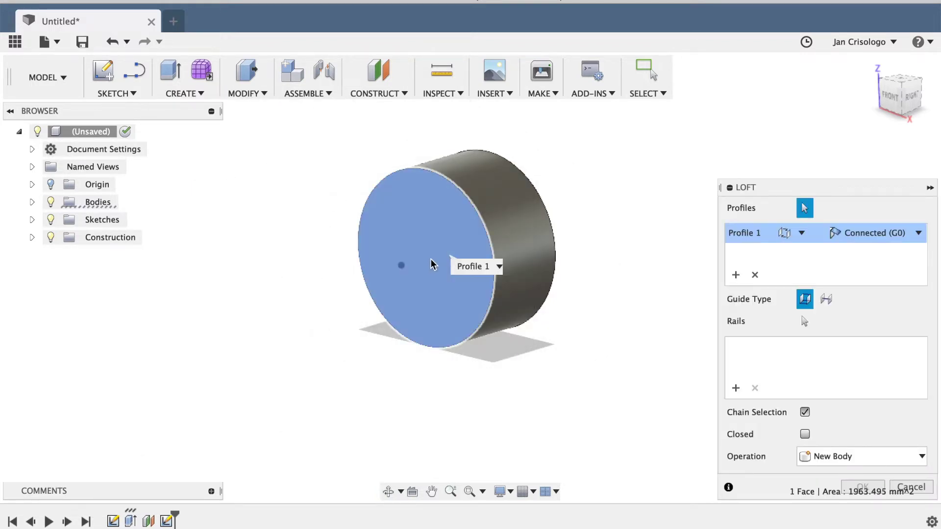
{"action": "left_click", "coordinate": [388, 491]}
{"action": "left_click_drag", "start_coordinate": [417, 433], "coordinate": [372, 428]}
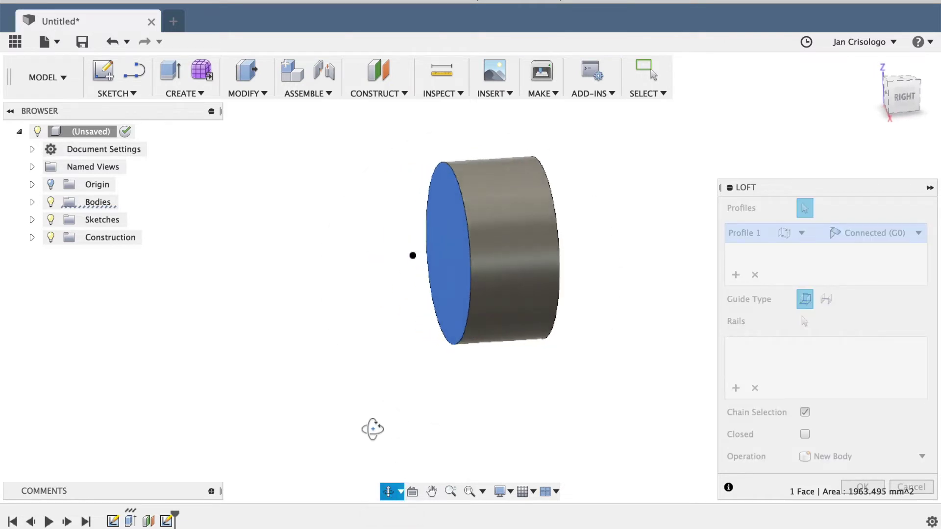
{"action": "left_click", "coordinate": [431, 492]}
{"action": "key", "text": "Escape"}
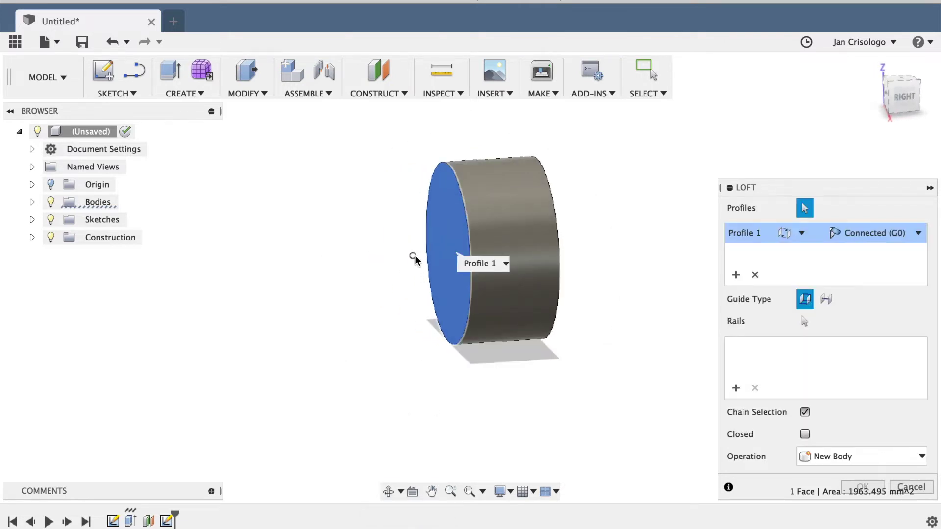
{"action": "left_click", "coordinate": [414, 256]}
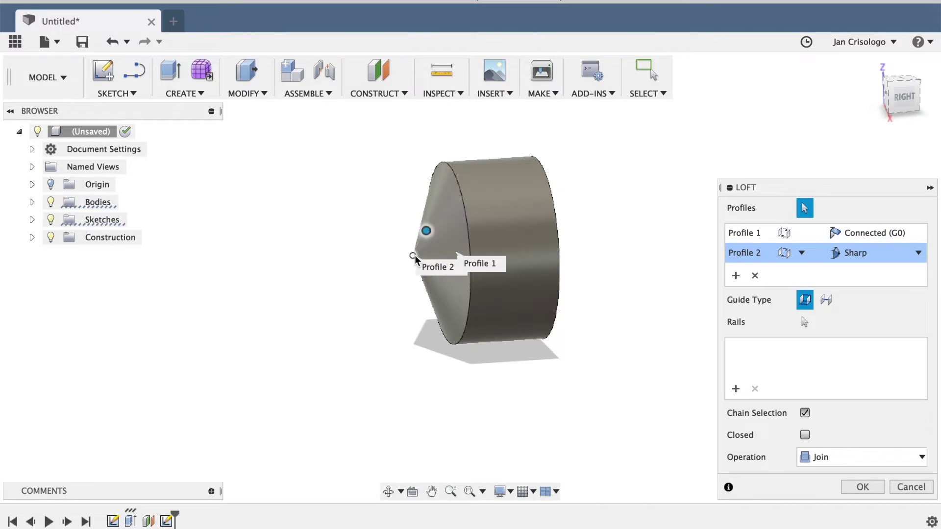
{"action": "left_click", "coordinate": [883, 253]}
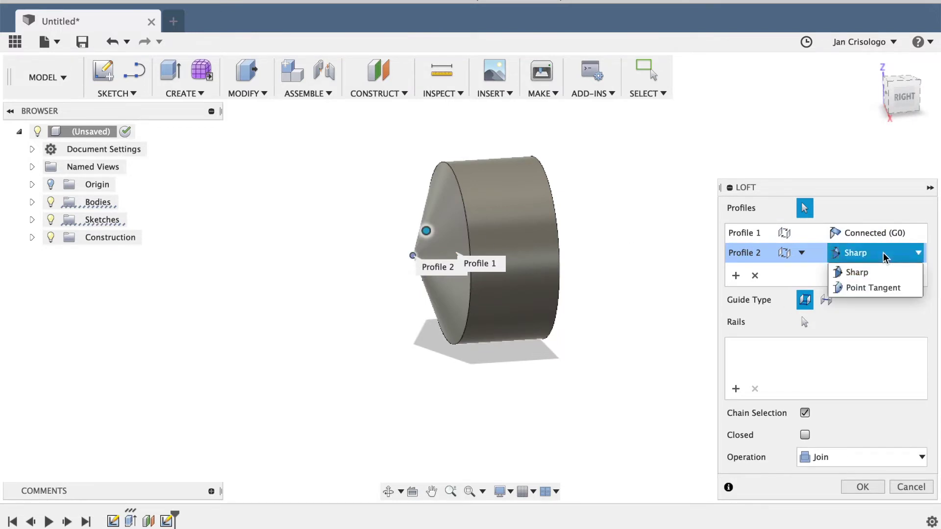
{"action": "left_click", "coordinate": [874, 288]}
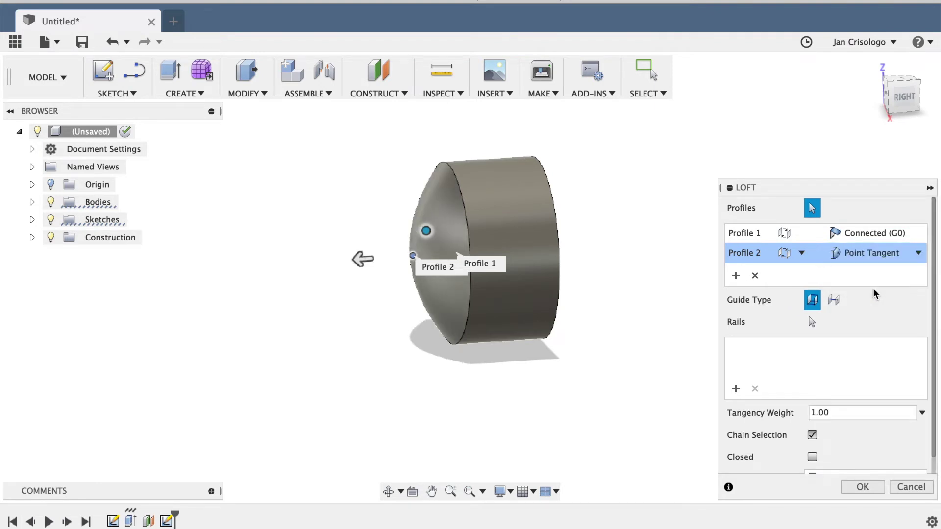
{"action": "left_click", "coordinate": [863, 487]}
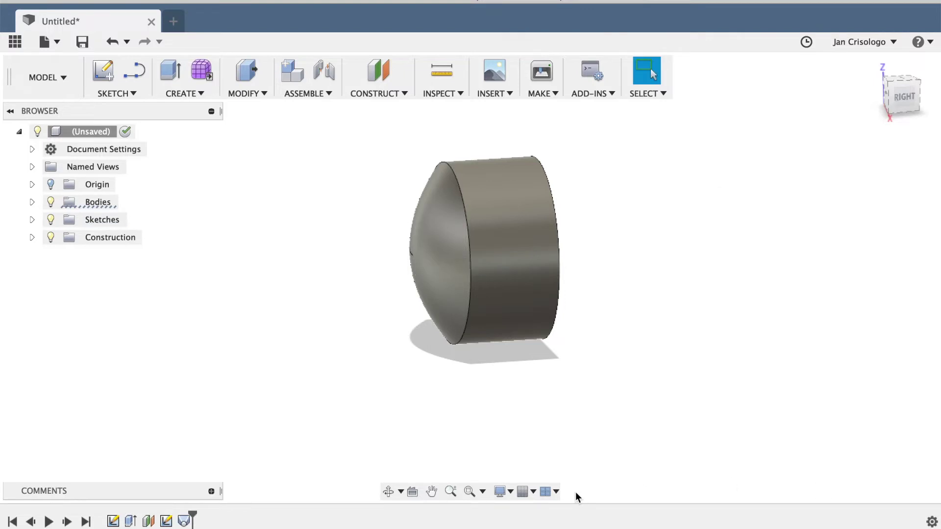
{"action": "left_click", "coordinate": [389, 492]}
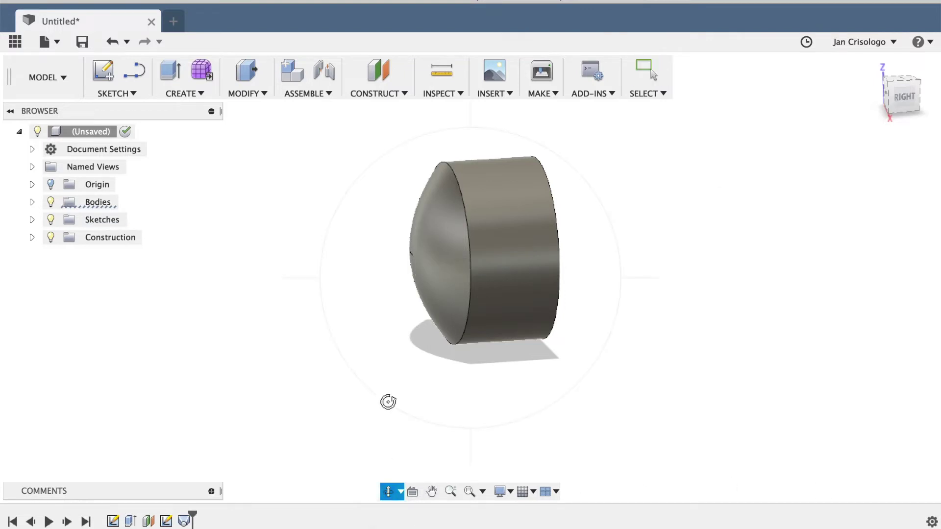
{"action": "left_click_drag", "start_coordinate": [388, 402], "coordinate": [438, 257]}
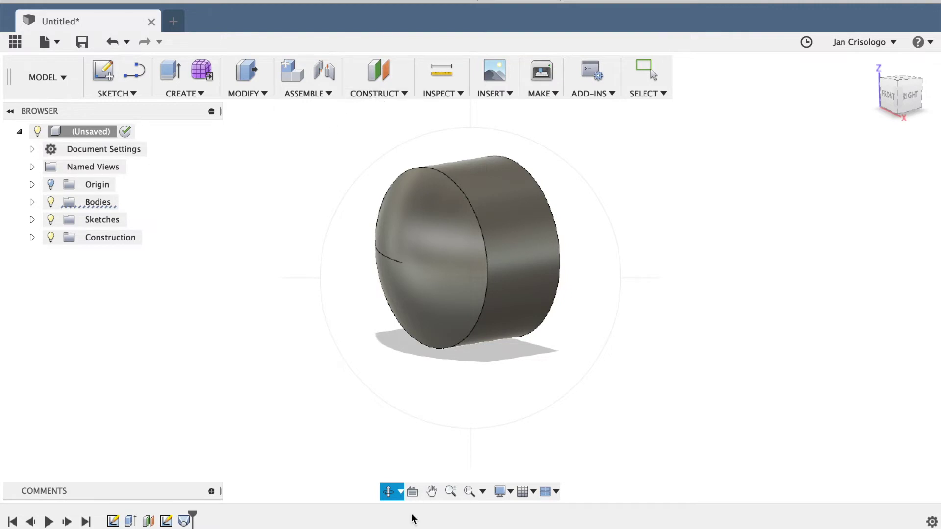
{"action": "key", "text": "Escape"}
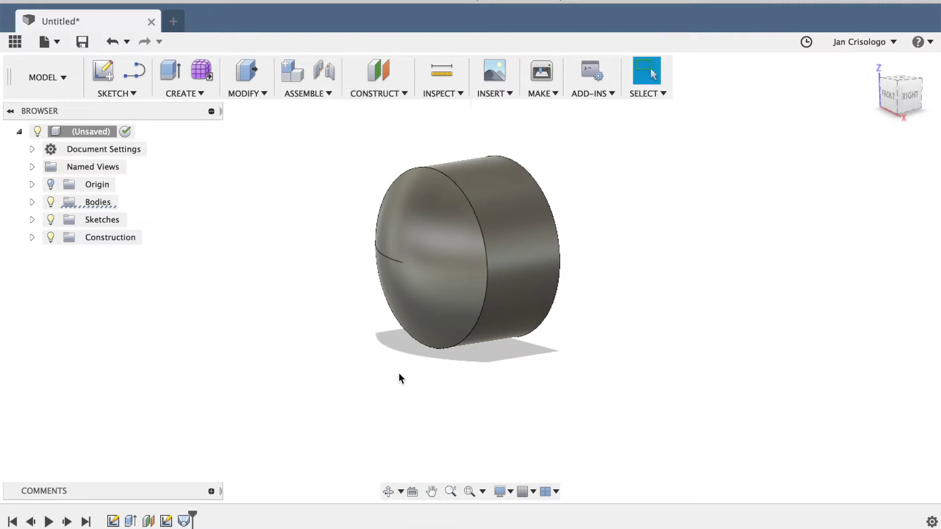
Create a construction plane offset -10 mm inward from the cylinder's flat end face
{"action": "left_click", "coordinate": [380, 96]}
{"action": "left_click", "coordinate": [381, 110]}
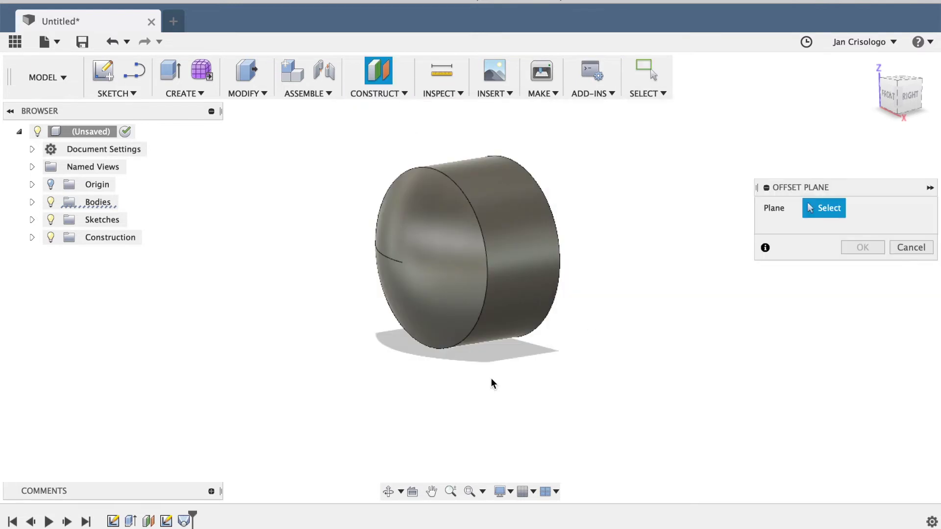
{"action": "left_click", "coordinate": [388, 491]}
{"action": "left_click_drag", "start_coordinate": [532, 356], "coordinate": [441, 342]}
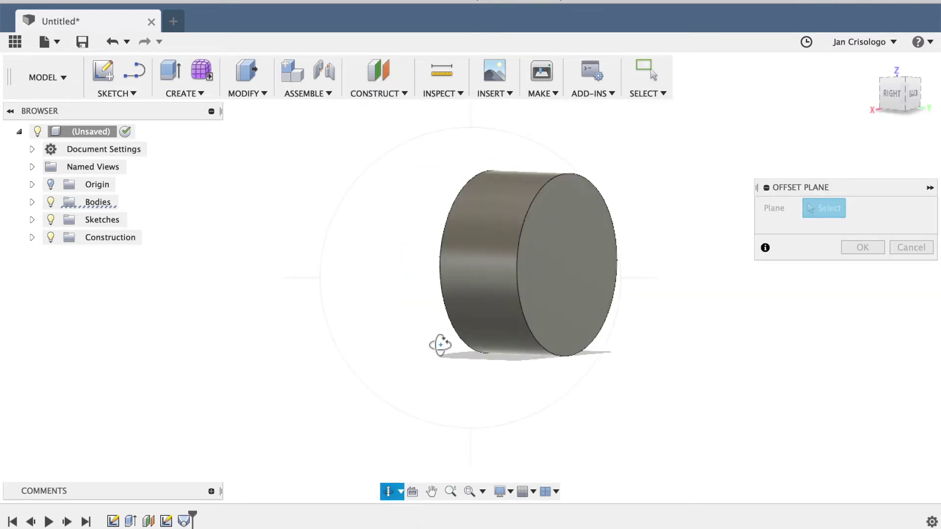
{"action": "key", "text": "Escape"}
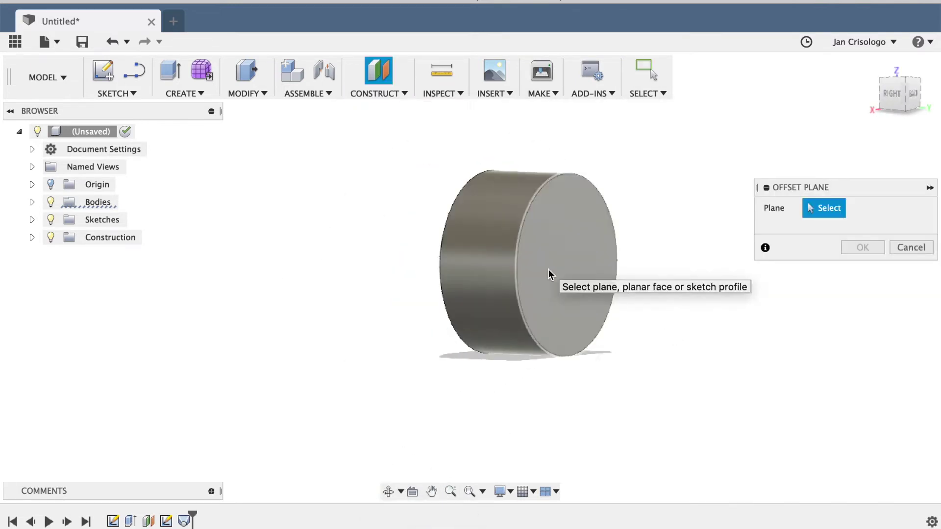
{"action": "left_click", "coordinate": [548, 269]}
{"action": "left_click_drag", "start_coordinate": [566, 270], "coordinate": [549, 270]}
{"action": "type", "text": "-10m"}
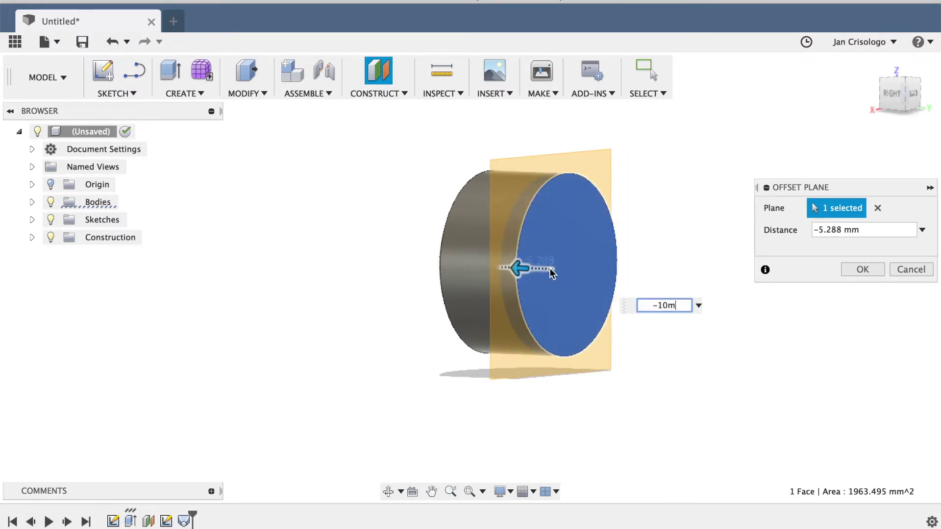
{"action": "type", "text": "m"}
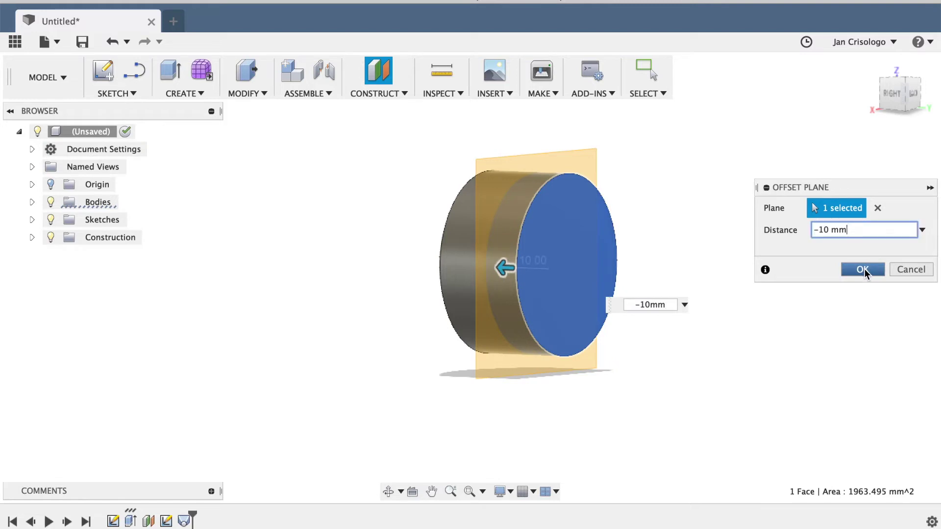
{"action": "left_click", "coordinate": [863, 271]}
{"action": "left_click", "coordinate": [388, 492]}
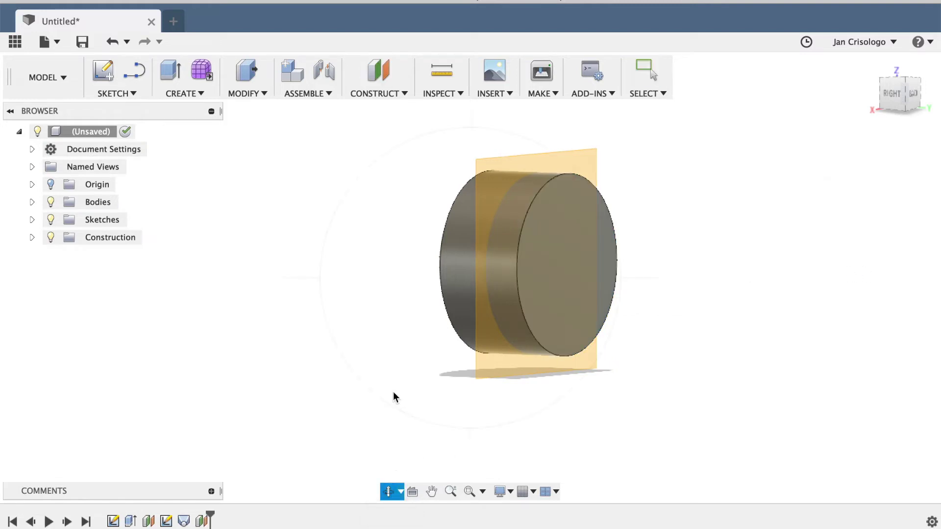
{"action": "left_click_drag", "start_coordinate": [395, 403], "coordinate": [408, 340]}
Sketch a single point at the cylinder's centre axis on the inward offset plane
{"action": "left_click", "coordinate": [122, 94]}
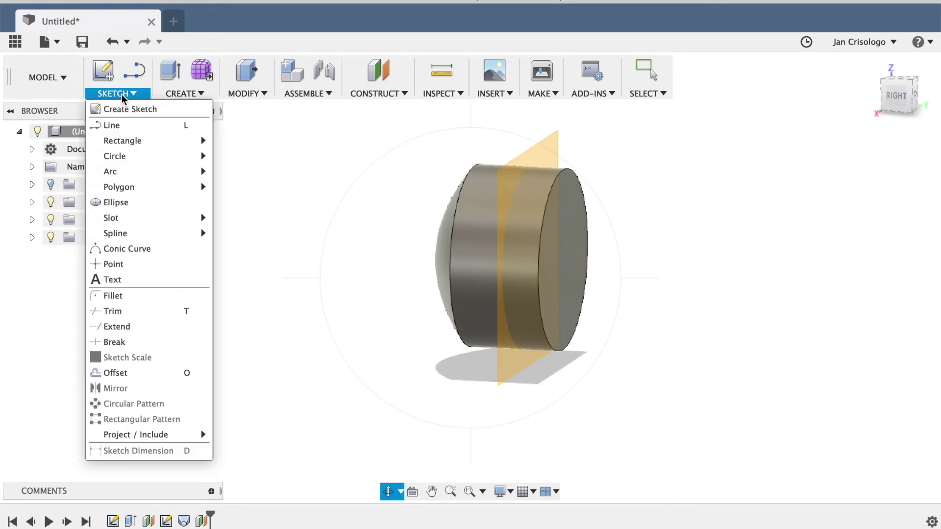
{"action": "left_click", "coordinate": [122, 265]}
{"action": "left_click", "coordinate": [515, 362]}
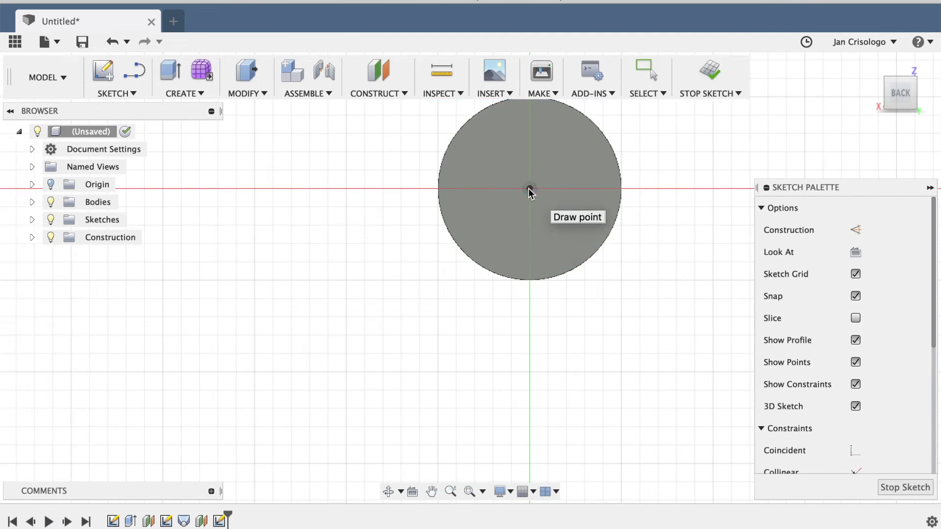
{"action": "left_click", "coordinate": [528, 189]}
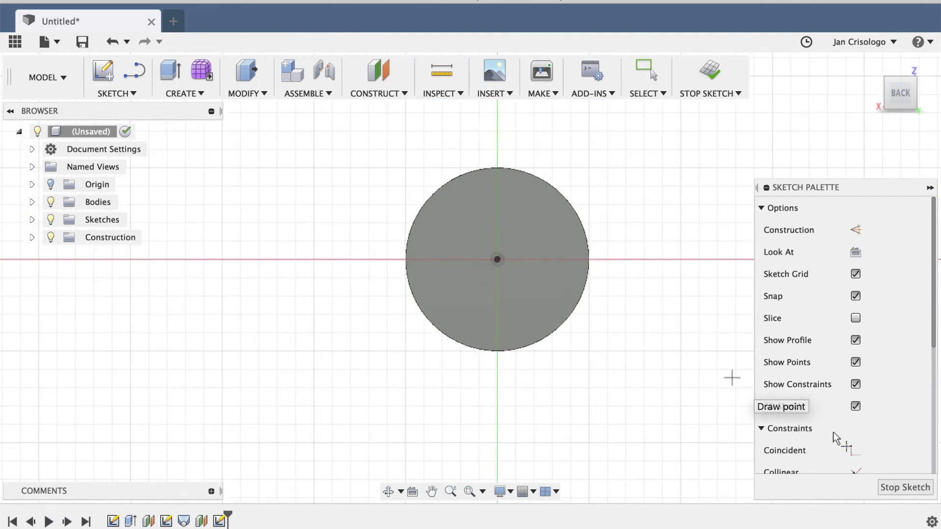
{"action": "left_click", "coordinate": [897, 486]}
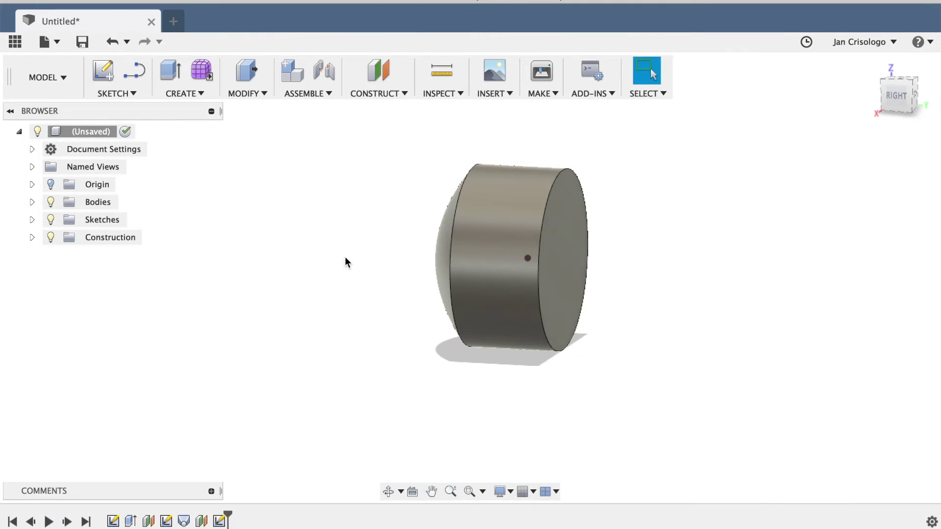
Loft-cut from the flat end face to the centre point with a Point Tangent end, hollowing a dish
{"action": "left_click", "coordinate": [199, 94]}
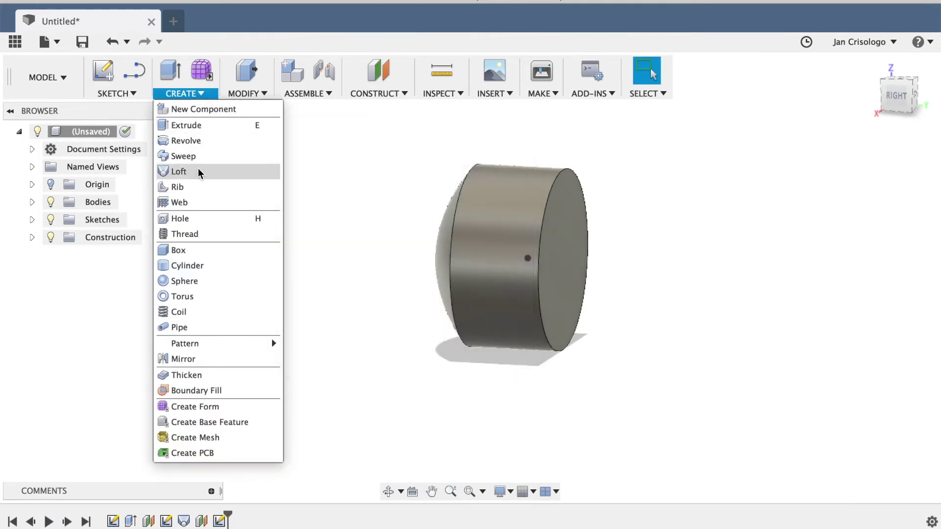
{"action": "left_click", "coordinate": [197, 178]}
{"action": "left_click", "coordinate": [560, 254]}
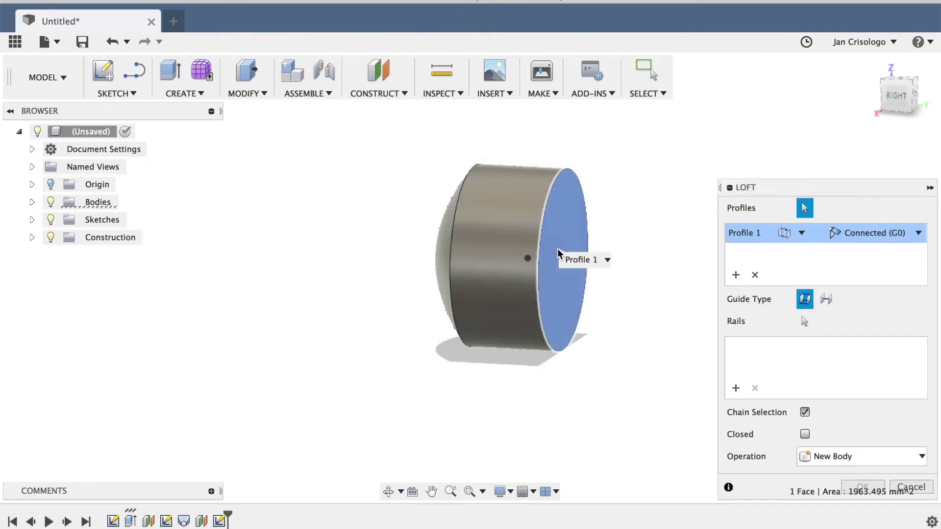
{"action": "left_click", "coordinate": [528, 258]}
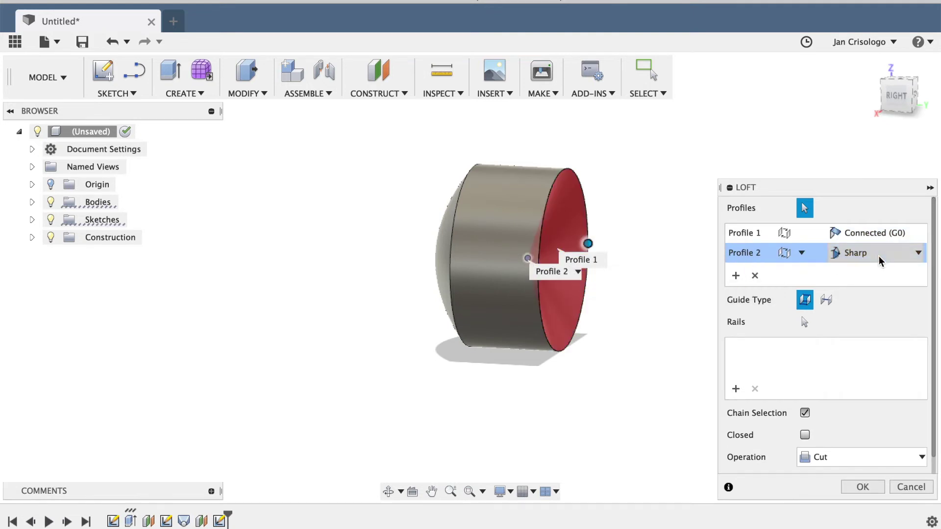
{"action": "left_click", "coordinate": [389, 491]}
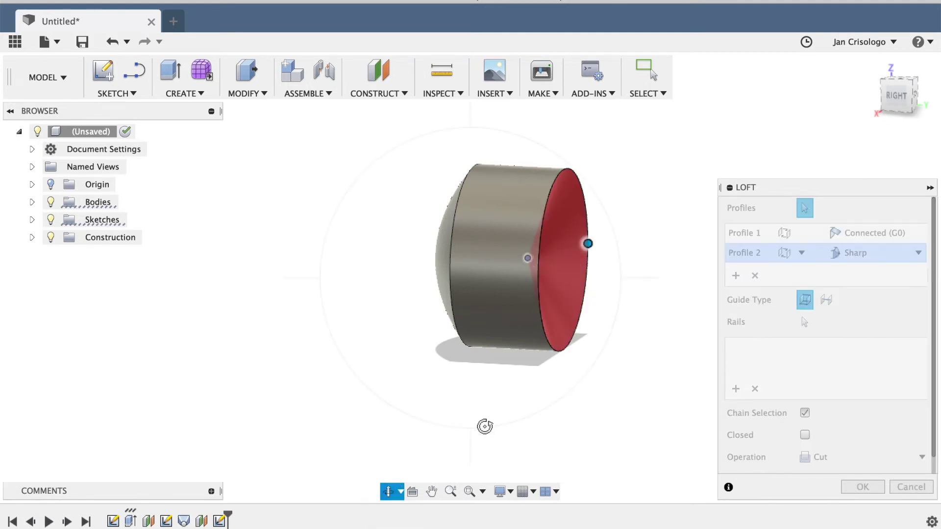
{"action": "left_click_drag", "start_coordinate": [487, 448], "coordinate": [427, 445]}
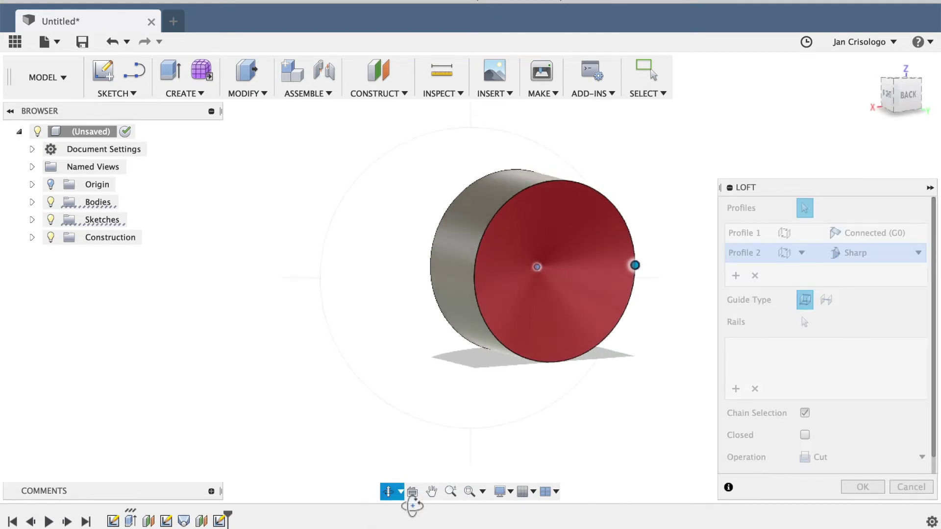
{"action": "left_click", "coordinate": [433, 496]}
{"action": "key", "text": "Escape"}
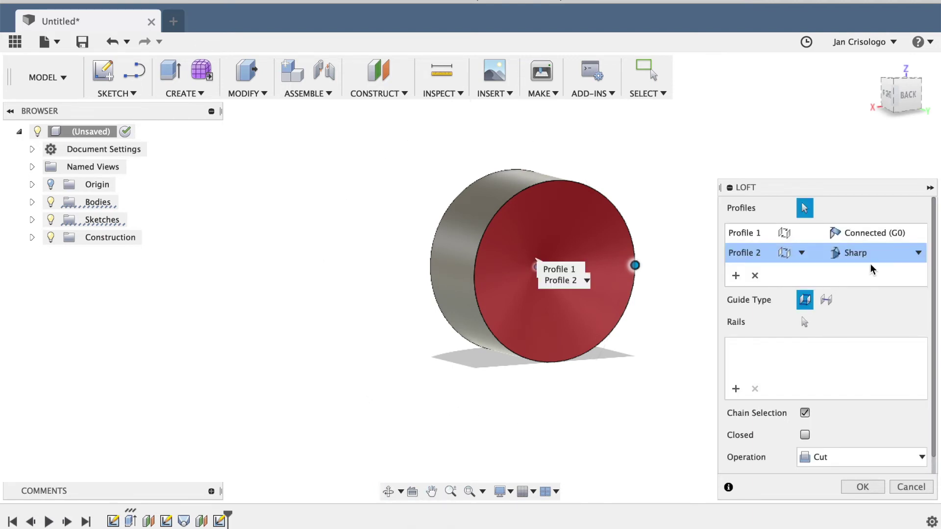
{"action": "left_click", "coordinate": [872, 259]}
{"action": "left_click", "coordinate": [871, 287]}
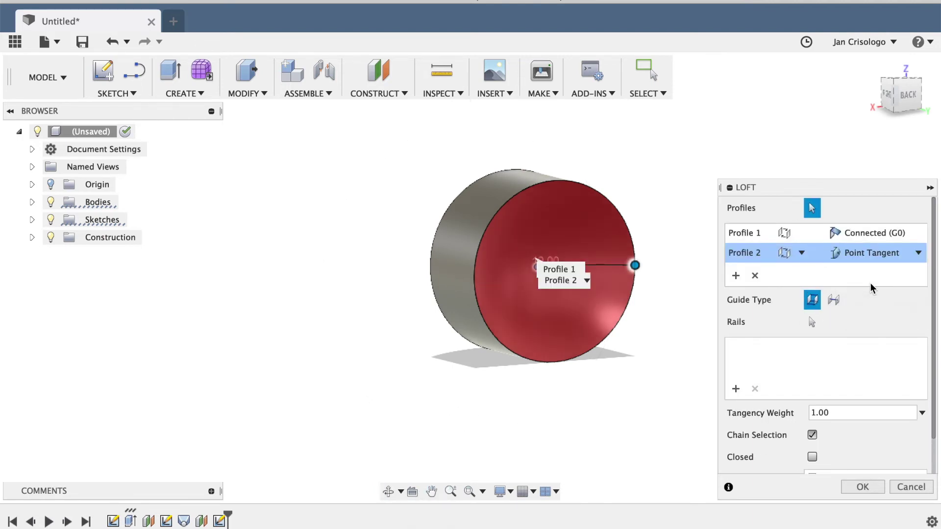
{"action": "left_click", "coordinate": [854, 487]}
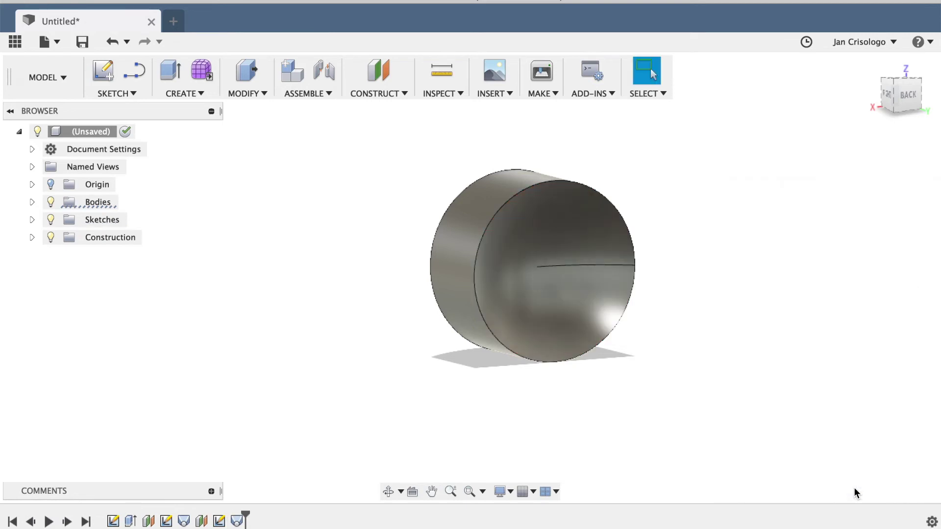
Rotate the model to show the domed end and bring up the Inspect analyses list
{"action": "left_click", "coordinate": [388, 492]}
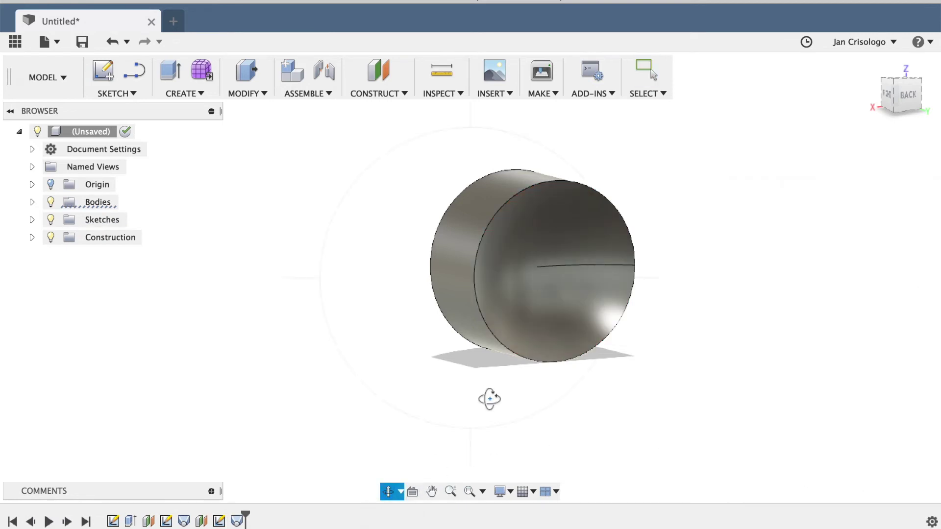
{"action": "left_click_drag", "start_coordinate": [489, 398], "coordinate": [488, 254]}
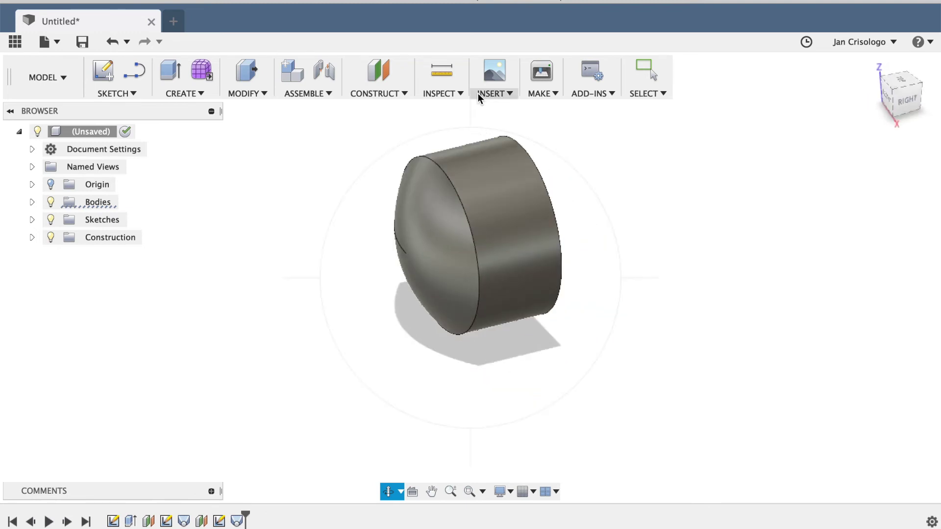
{"action": "left_click", "coordinate": [450, 94]}
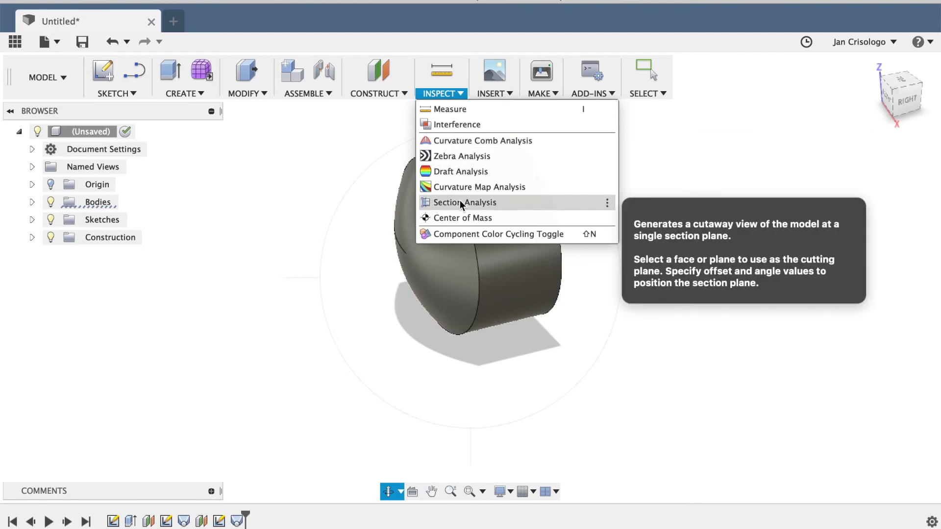
Add a section analysis on the YZ plane to expose the dome and dish profile
{"action": "left_click", "coordinate": [460, 201]}
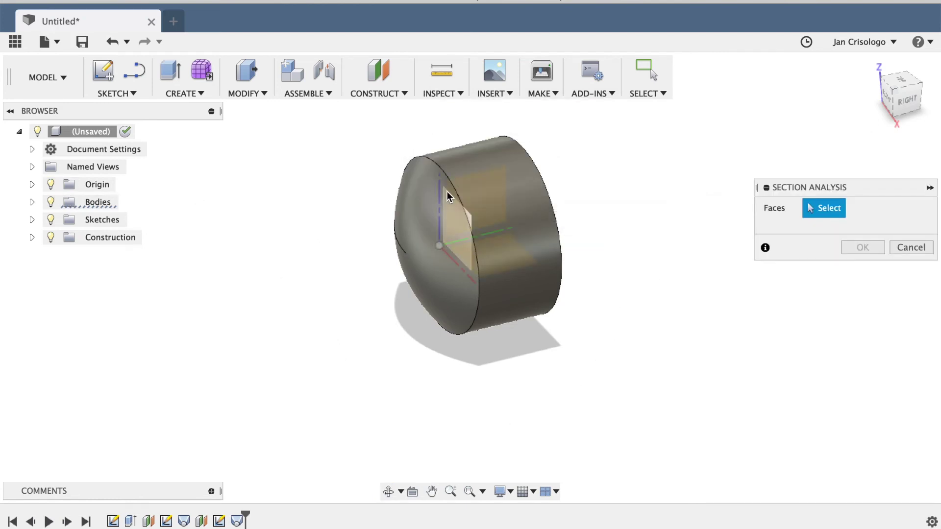
{"action": "left_click", "coordinate": [491, 184]}
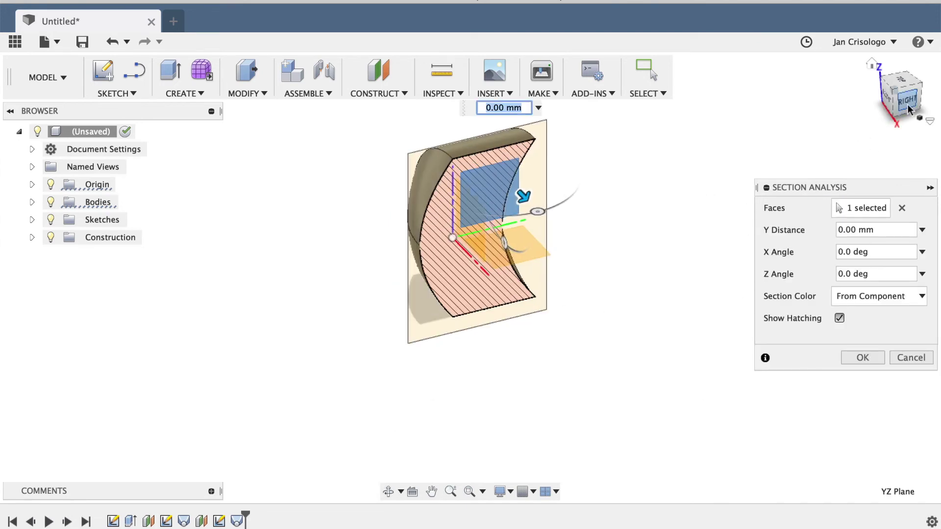
{"action": "left_click", "coordinate": [863, 357]}
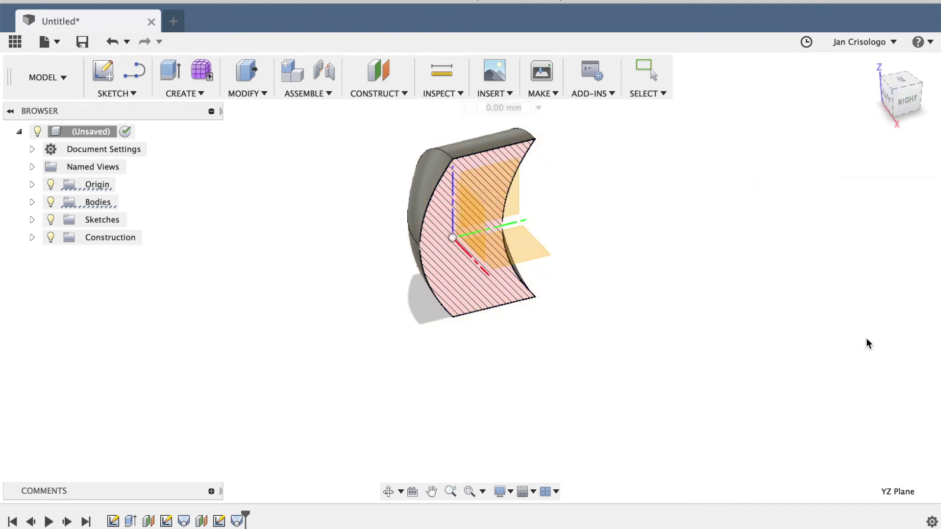
{"action": "left_click", "coordinate": [904, 106]}
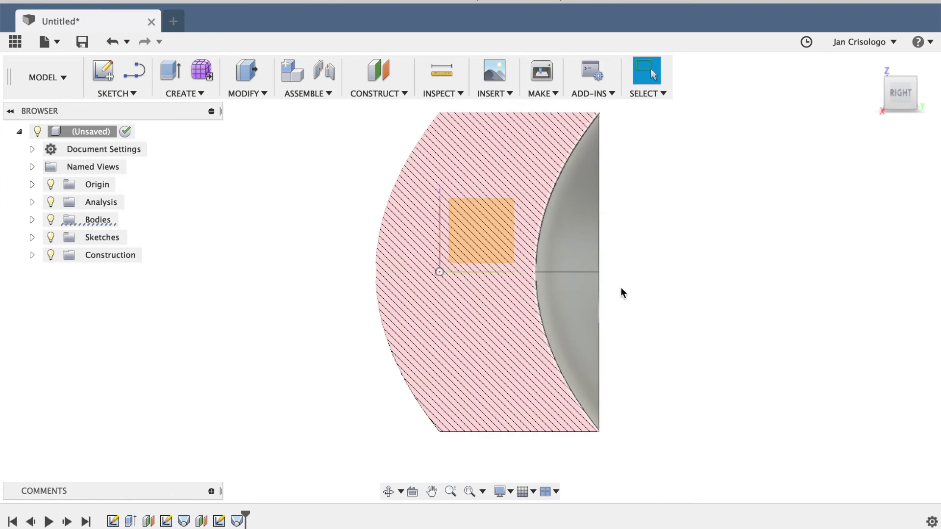
{"action": "left_click", "coordinate": [390, 491]}
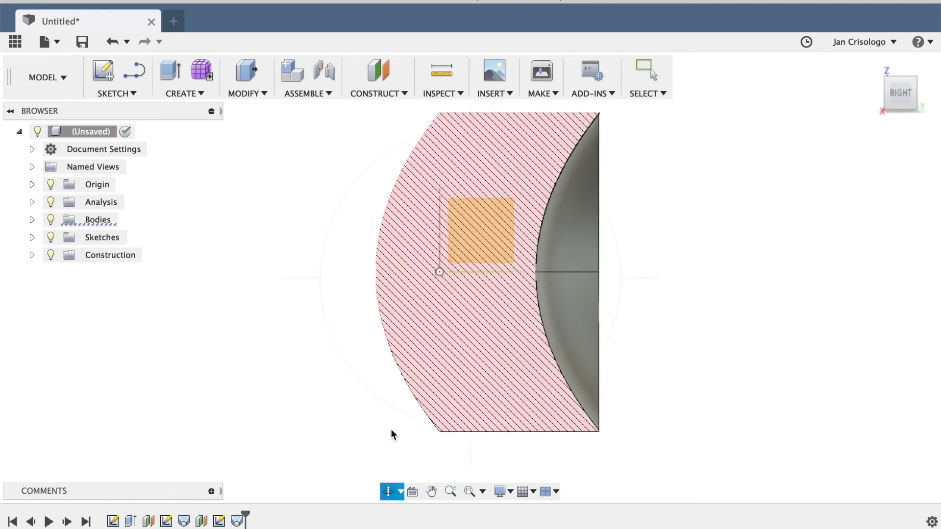